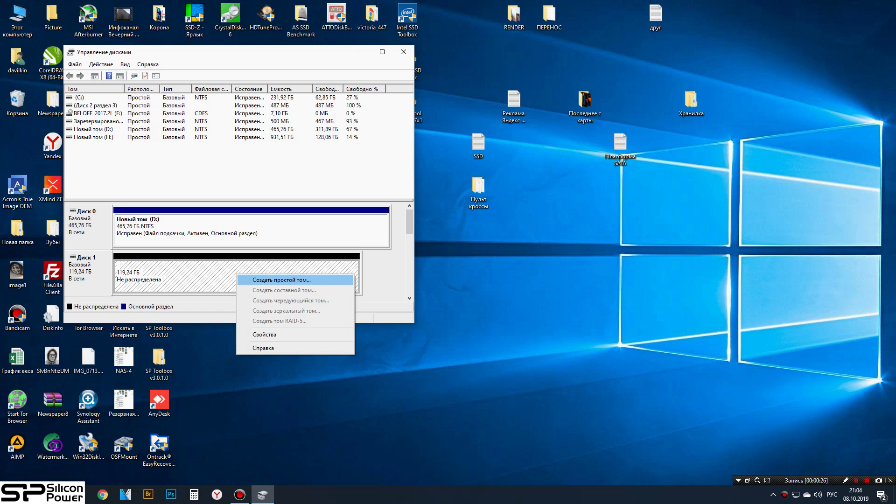
# Create a simple NTFS volume on the unallocated space of Disk 1 with the wizard's default settings.
pyautogui.press('Return')
pyautogui.press('Return')
pyautogui.press('Return')
pyautogui.press('Return')
pyautogui.press('Return')
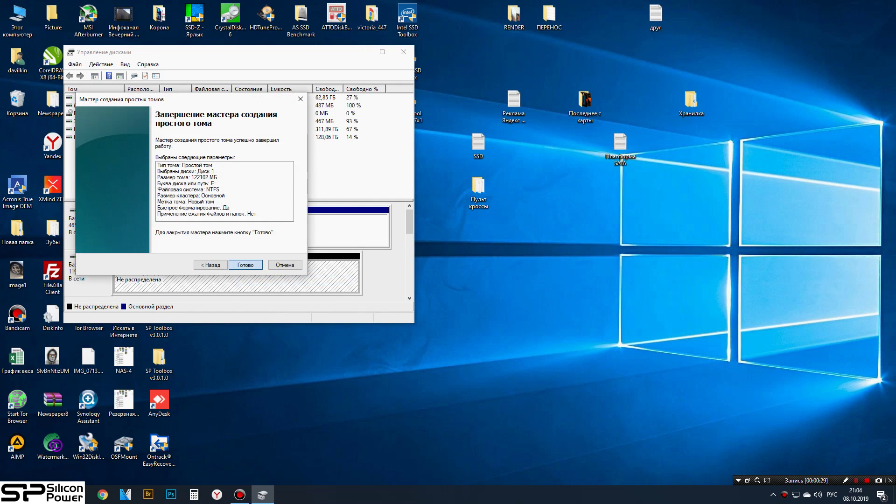
pyautogui.press('Return')
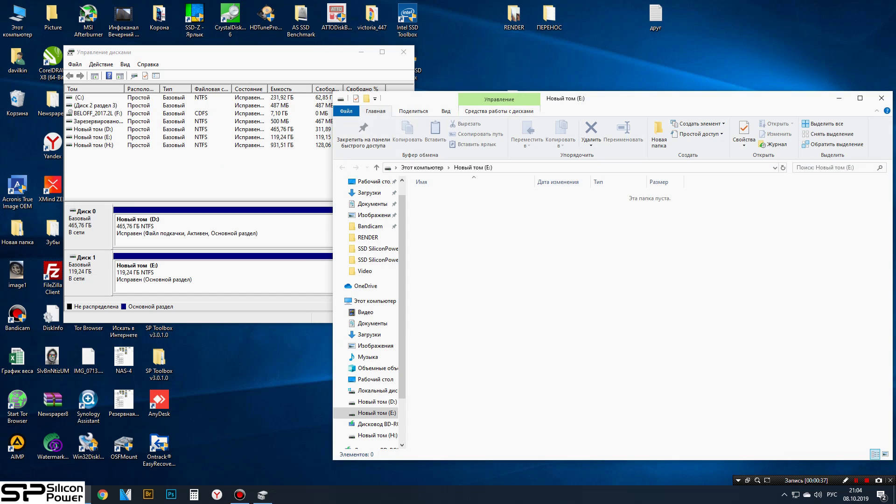
# Close the new volume's folder window and minimize Disk Management.
pyautogui.moveTo(700, 98); pyautogui.dragTo(679, 98)
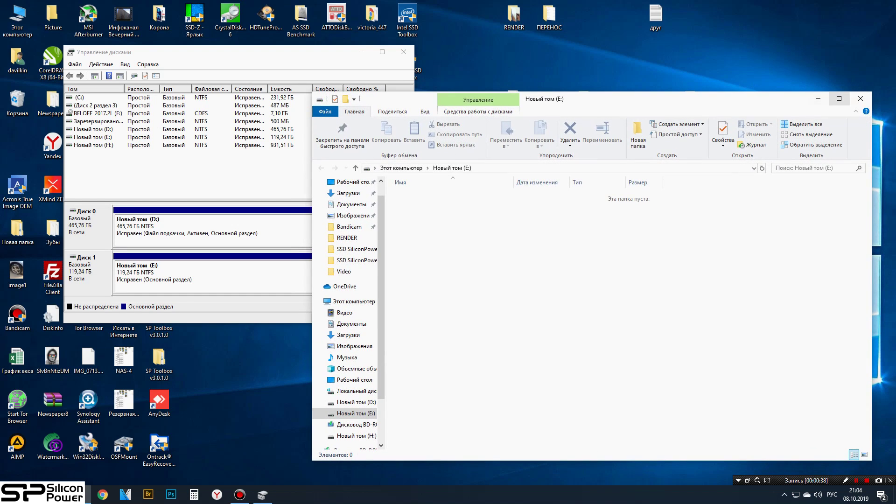
pyautogui.click(860, 98)
pyautogui.moveTo(233, 52); pyautogui.dragTo(204, 48)
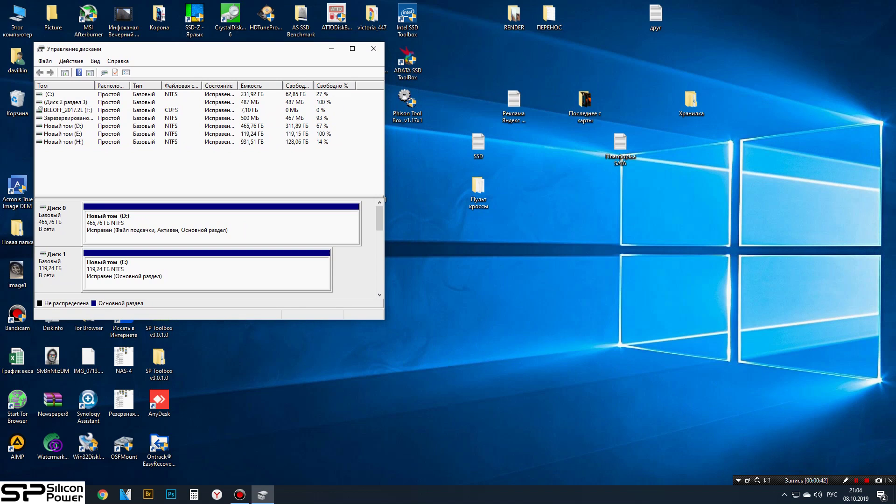
pyautogui.click(331, 49)
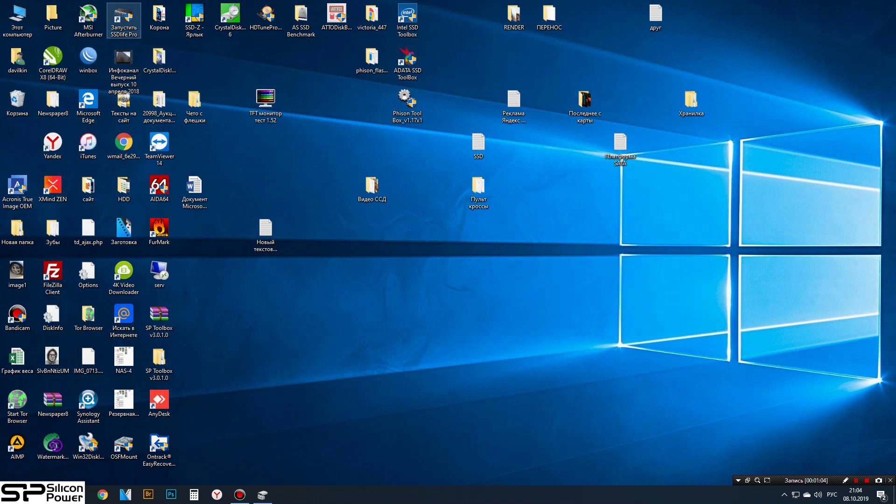
# Launch SSDLife Pro to view the SPCC drive's health and park its window near the desktop's upper-left corner.
pyautogui.doubleClick(123, 19)
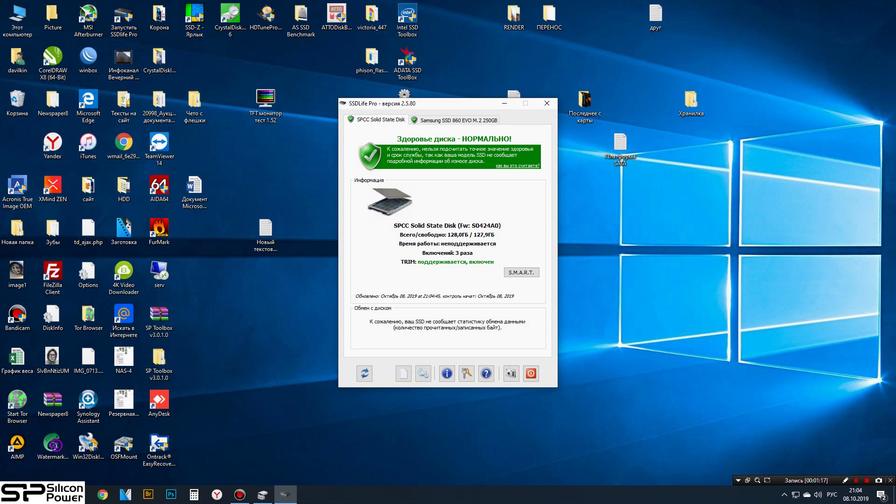
pyautogui.moveTo(452, 104); pyautogui.dragTo(149, 49)
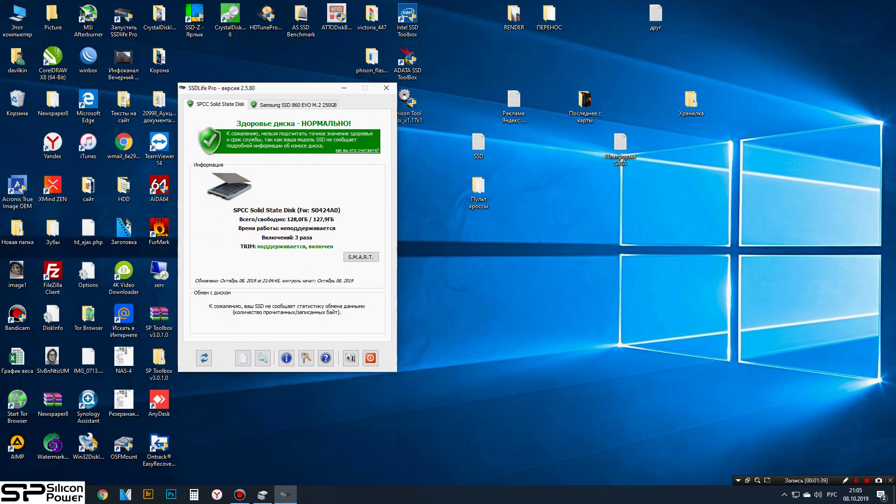
pyautogui.moveTo(266, 95); pyautogui.dragTo(130, 51)
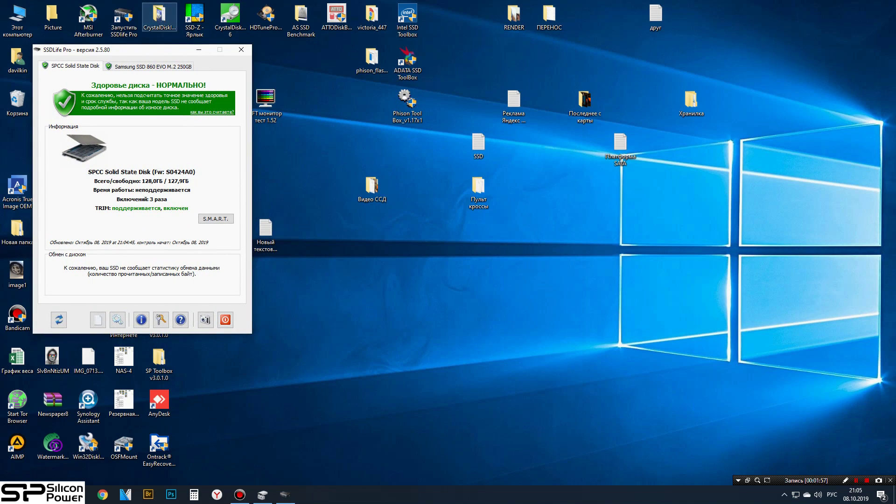
# Launch DiskInfo64 from the CrystalDiskInfo folder, show drive E:, and place its window beside SSDLife Pro.
pyautogui.doubleClick(159, 17)
pyautogui.doubleClick(416, 244)
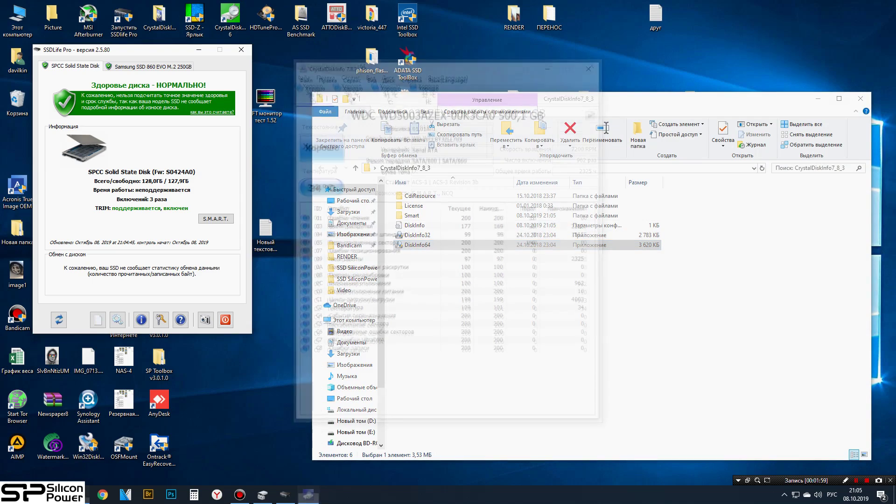
pyautogui.click(860, 98)
pyautogui.click(350, 89)
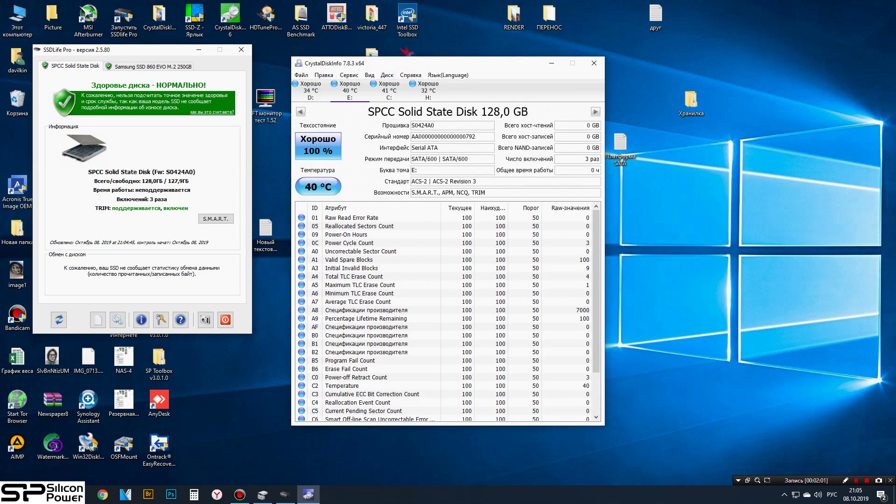
pyautogui.moveTo(400, 67); pyautogui.dragTo(369, 55)
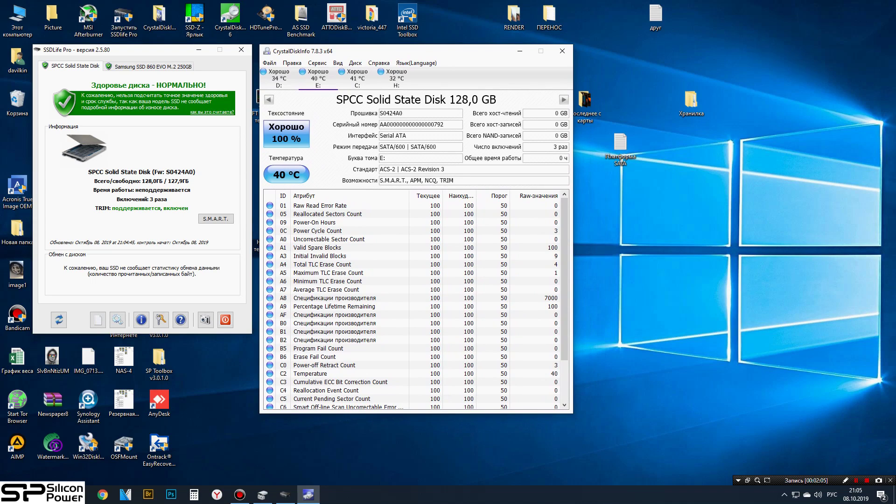
# Review the full S.M.A.R.T. attribute list of drive E: and open SSD-Z for the drive's device details.
pyautogui.scroll(-2, 415, 301)
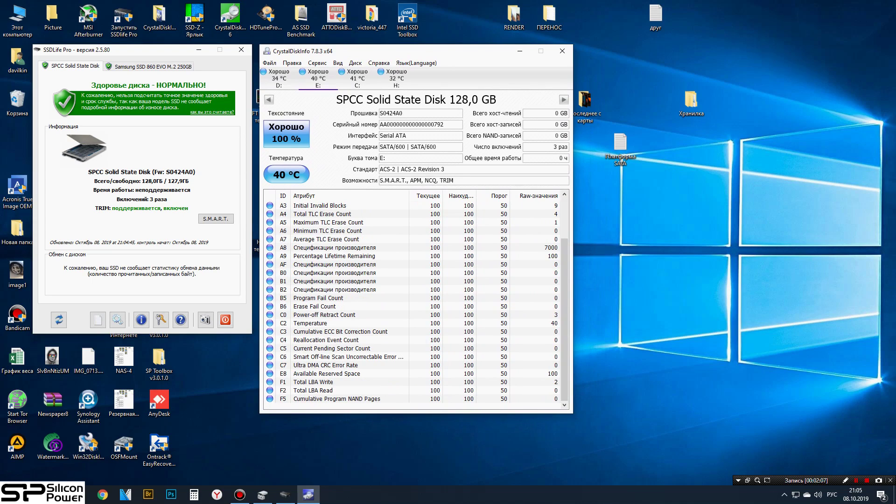
pyautogui.click(311, 323)
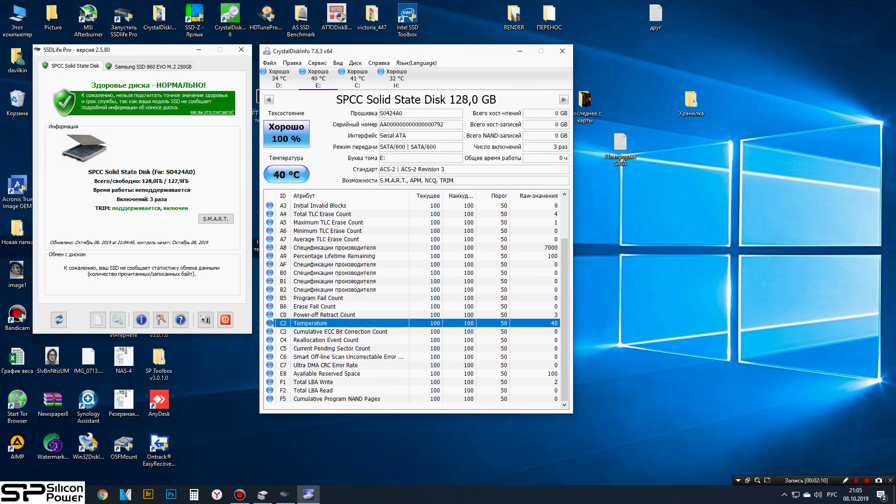
pyautogui.scroll(2, 415, 301)
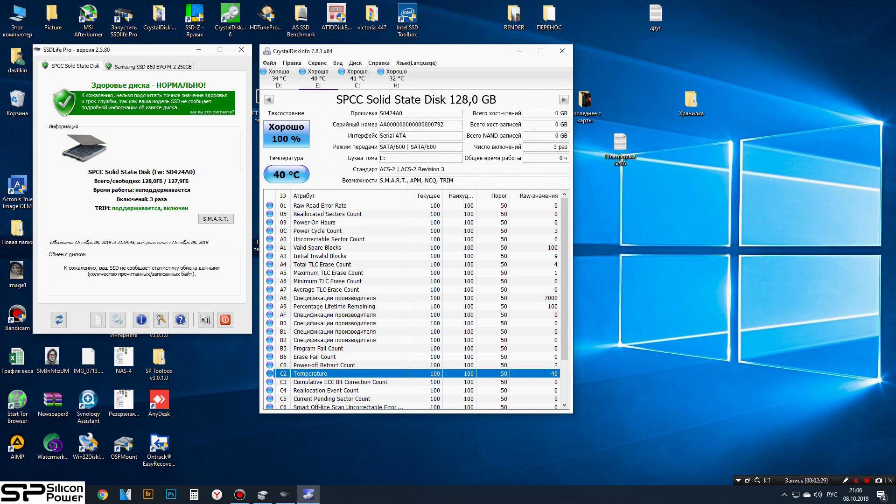
pyautogui.doubleClick(194, 18)
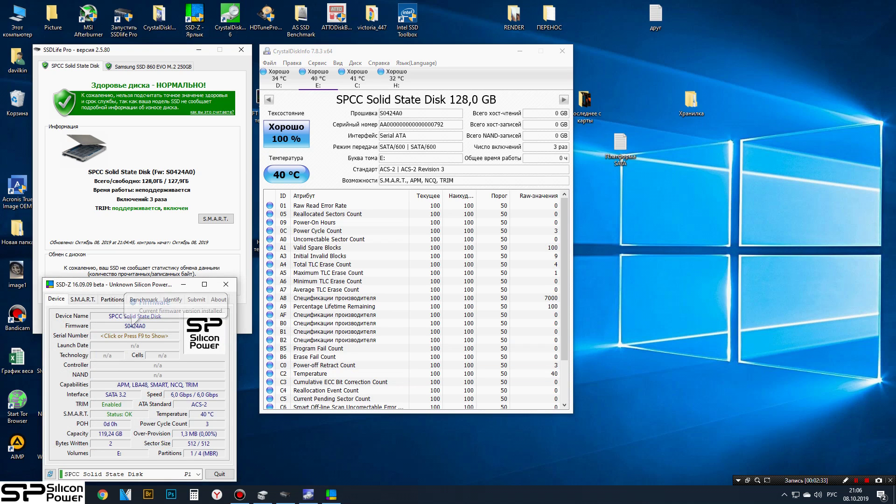
pyautogui.moveTo(155, 372)
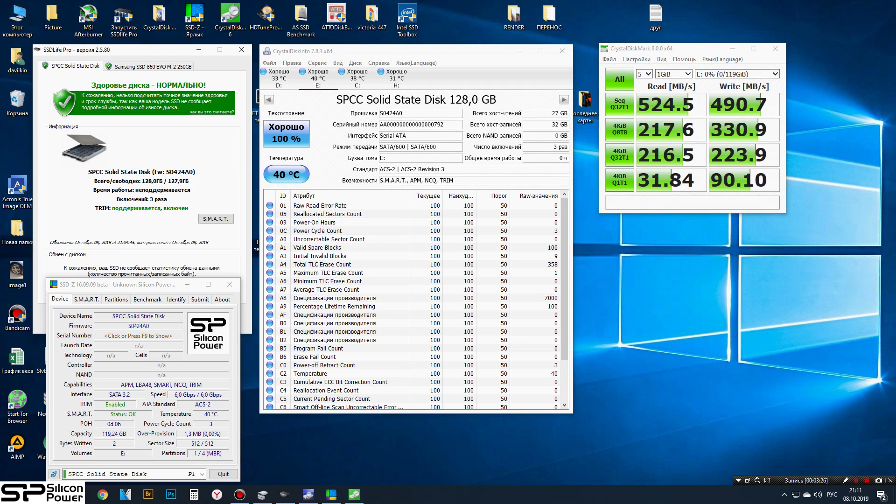
# Open AS SSD Benchmark from its folder, select E: SPCC Solid State Disk, and run the 1 GB test.
pyautogui.doubleClick(301, 18)
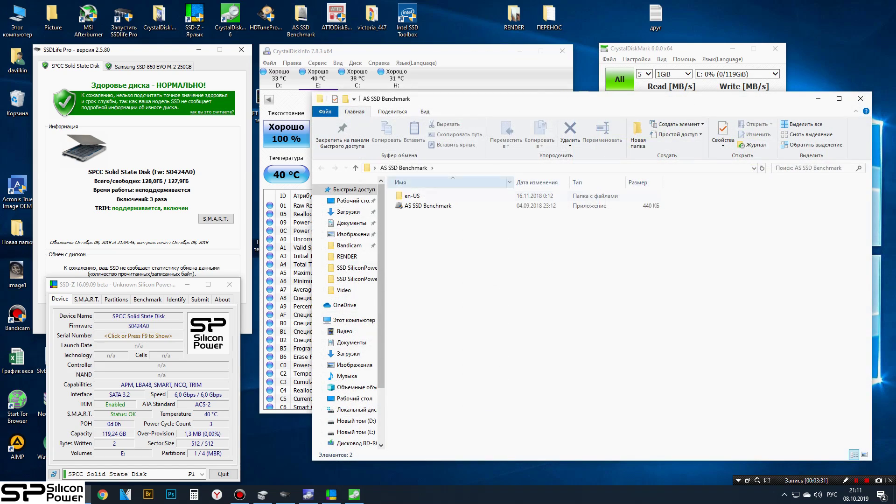
pyautogui.doubleClick(427, 206)
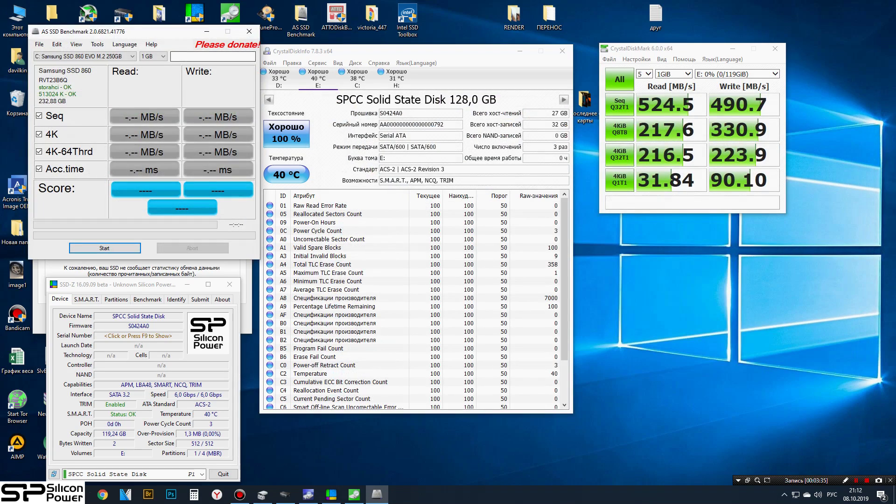
pyautogui.moveTo(177, 57); pyautogui.dragTo(748, 239)
pyautogui.click(654, 259)
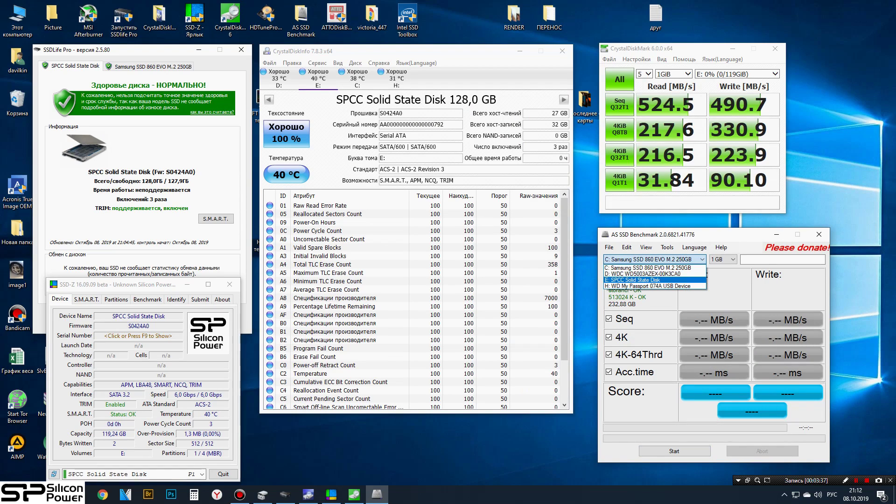
pyautogui.click(653, 280)
pyautogui.click(674, 451)
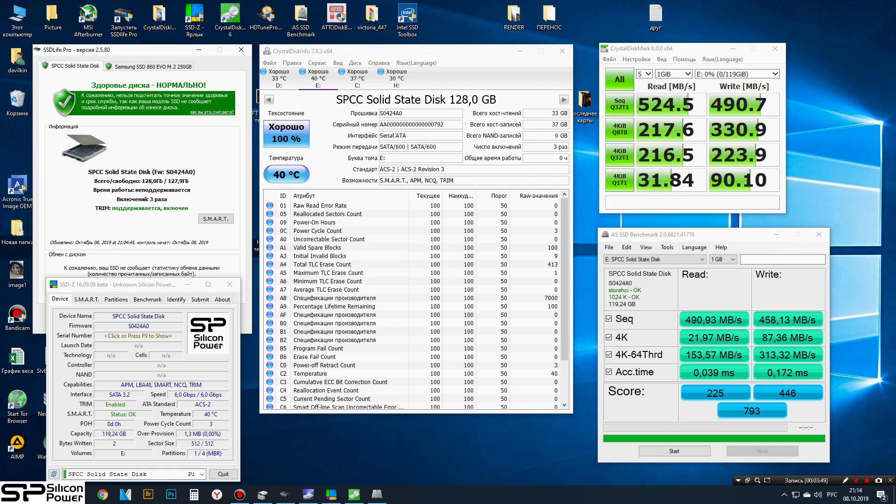
# Open the AS SSD Copy-Benchmark and run the ISO, Program and Game tests on the SPCC drive.
pyautogui.click(667, 247)
pyautogui.click(683, 257)
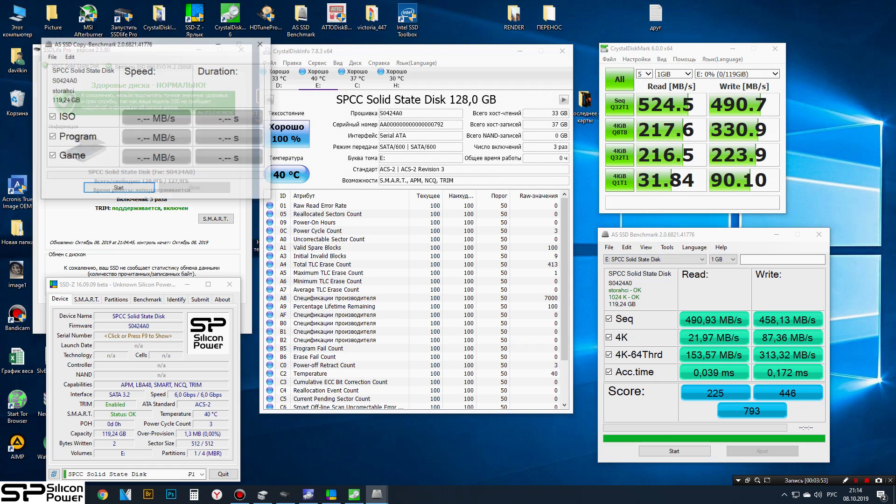
pyautogui.moveTo(185, 50); pyautogui.dragTo(454, 320)
pyautogui.click(389, 459)
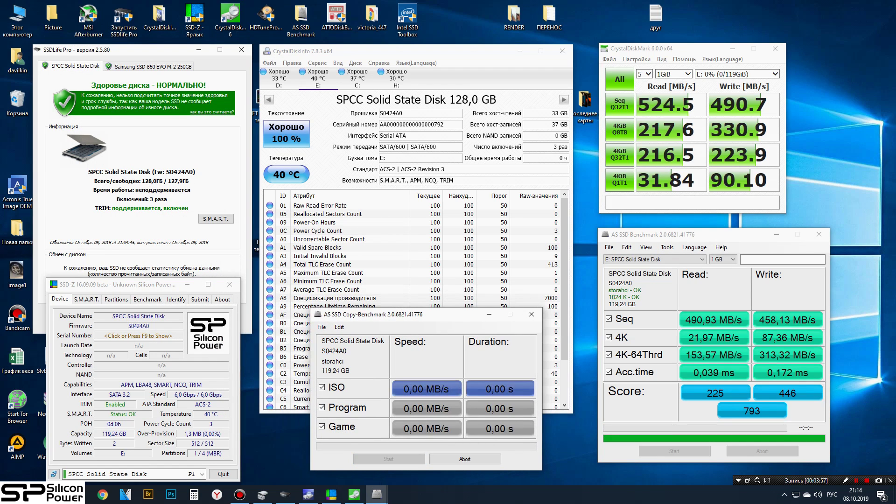
pyautogui.hotkey('shift', 'F12')
pyautogui.hotkey('shift', 'F12')
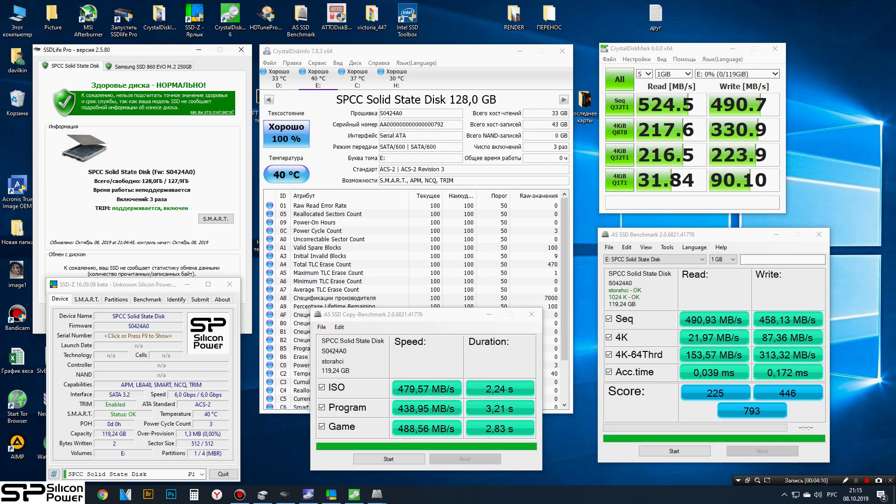
# Close the benchmark windows, SSDLife Pro and SSD-Z, and move CrystalDiskInfo to the left side of the desktop.
pyautogui.hotkey('alt', 'F4')
pyautogui.hotkey('alt', 'F4')
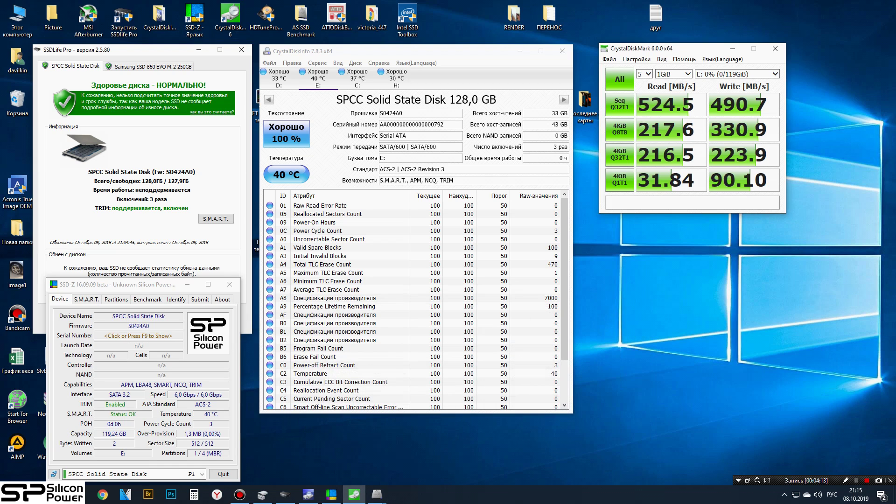
pyautogui.hotkey('alt', 'F4')
pyautogui.hotkey('alt', 'F4')
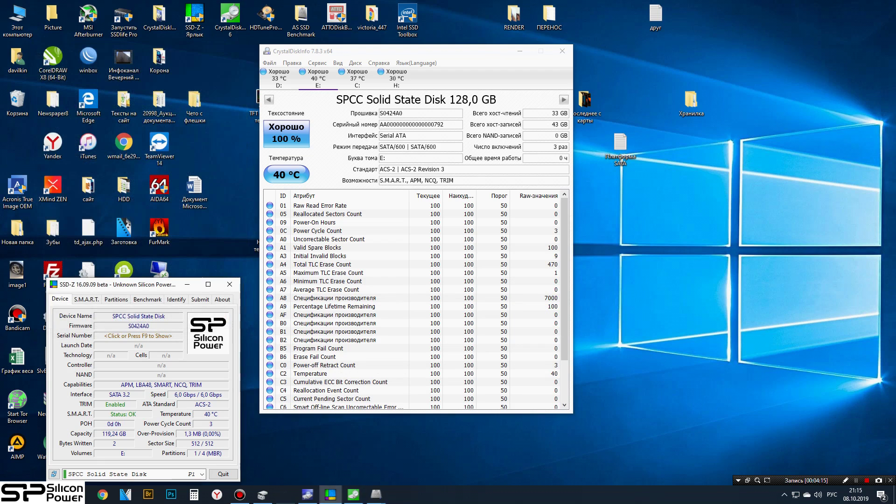
pyautogui.hotkey('alt', 'F4')
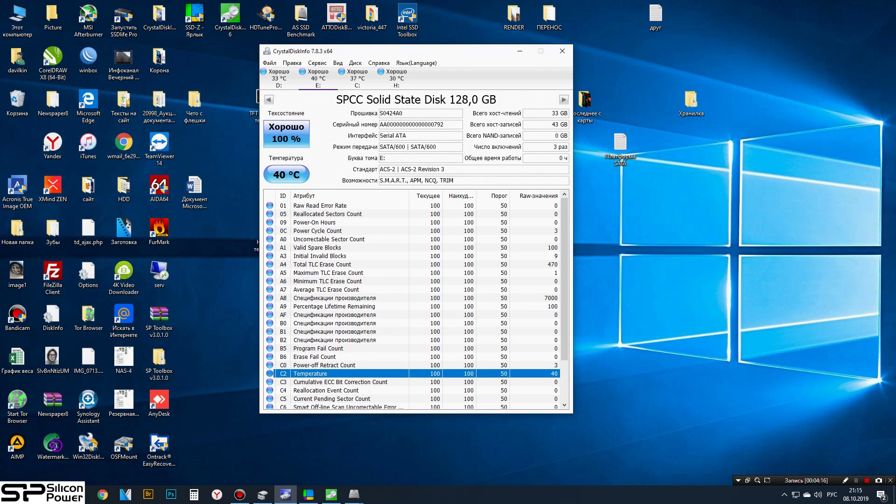
pyautogui.moveTo(398, 52); pyautogui.dragTo(175, 52)
# Open volume E: in File Explorer and copy the RENDER folder from the desktop into it.
pyautogui.click(513, 17)
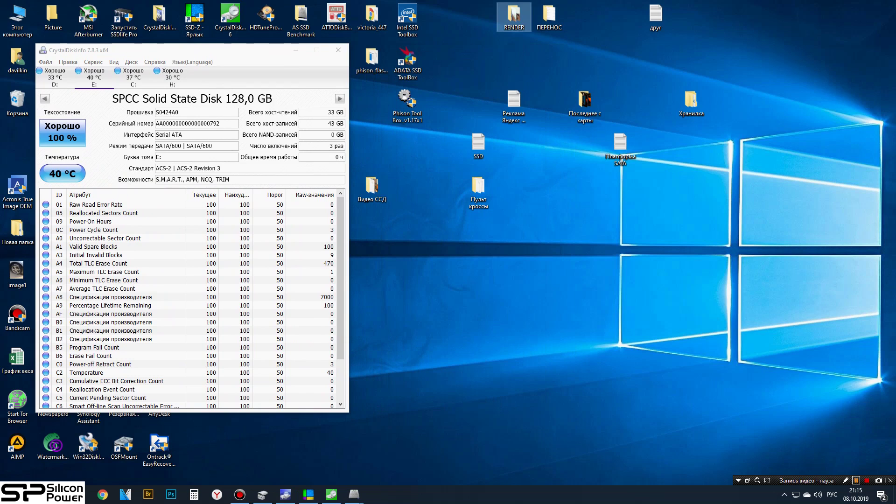
pyautogui.click(17, 18)
pyautogui.doubleClick(17, 18)
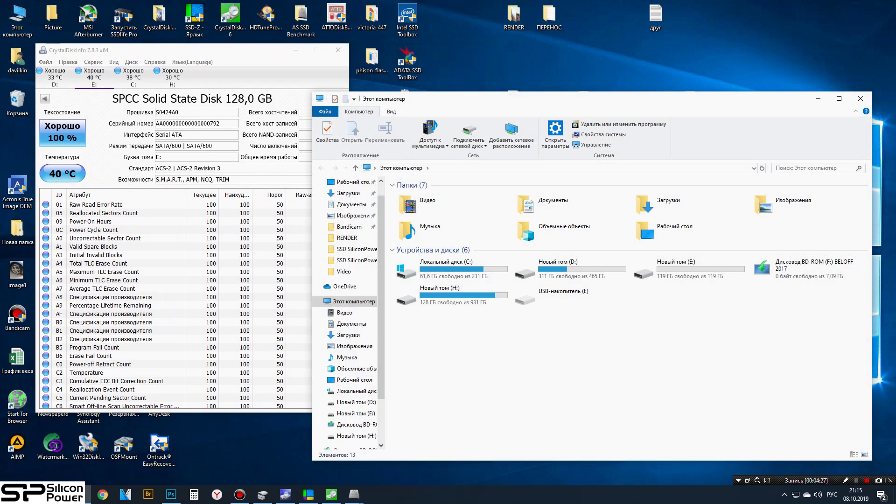
pyautogui.doubleClick(660, 268)
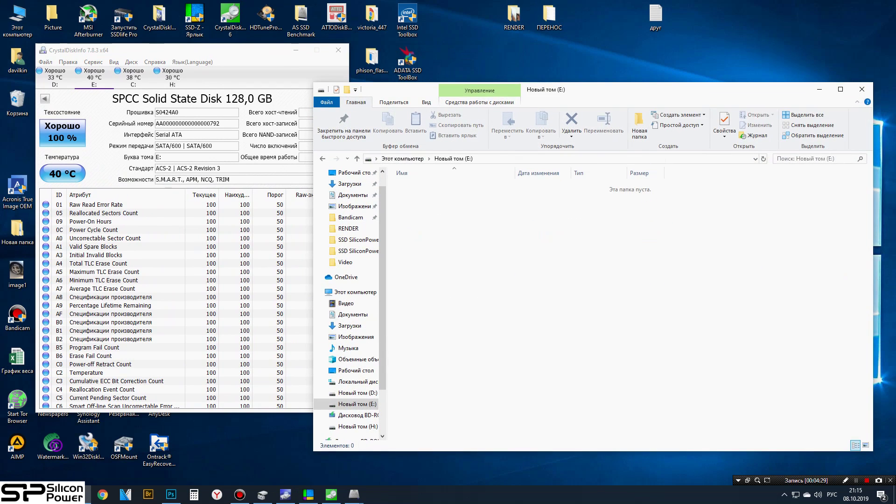
pyautogui.moveTo(514, 19); pyautogui.dragTo(555, 256)
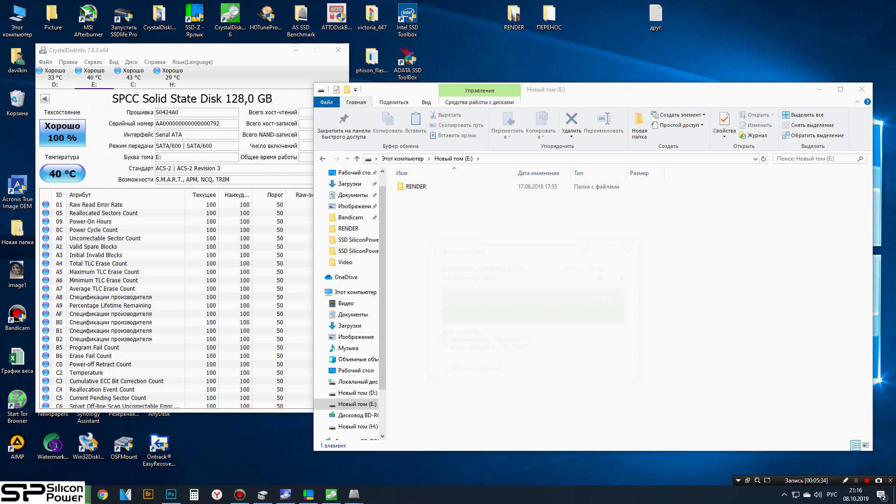
# Rename the copied folder on drive E: to RENDER1.
pyautogui.press('F2')
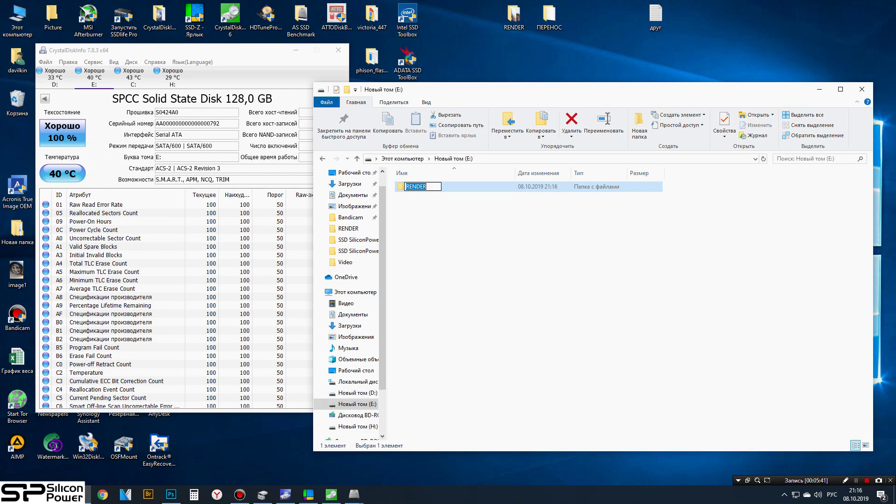
pyautogui.press('End')
pyautogui.write('1')
pyautogui.press('Return')
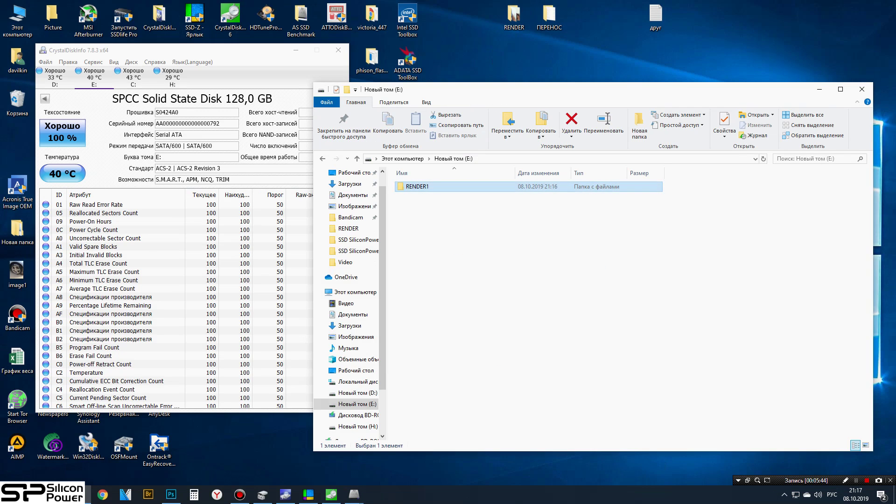
# Copy the RENDER folder onto drive E: again, stop the transfer partway, and close the folder window.
pyautogui.hotkey('ctrl', 'v')
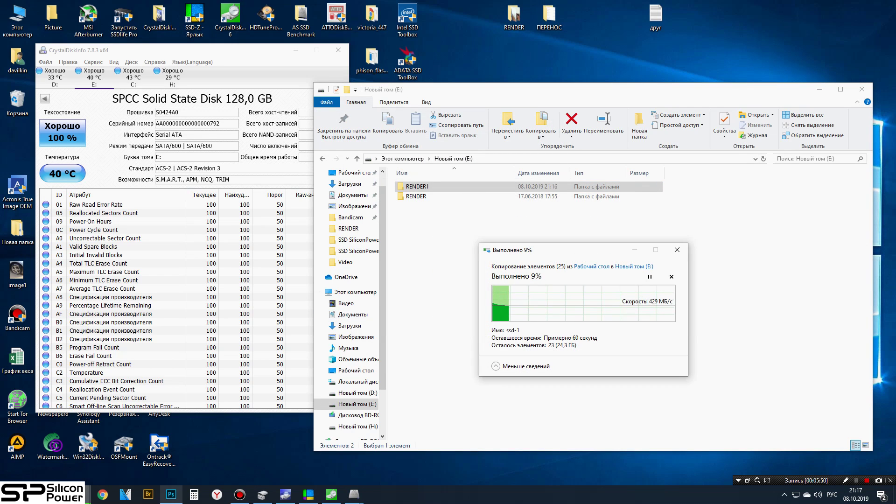
pyautogui.moveTo(171, 495)
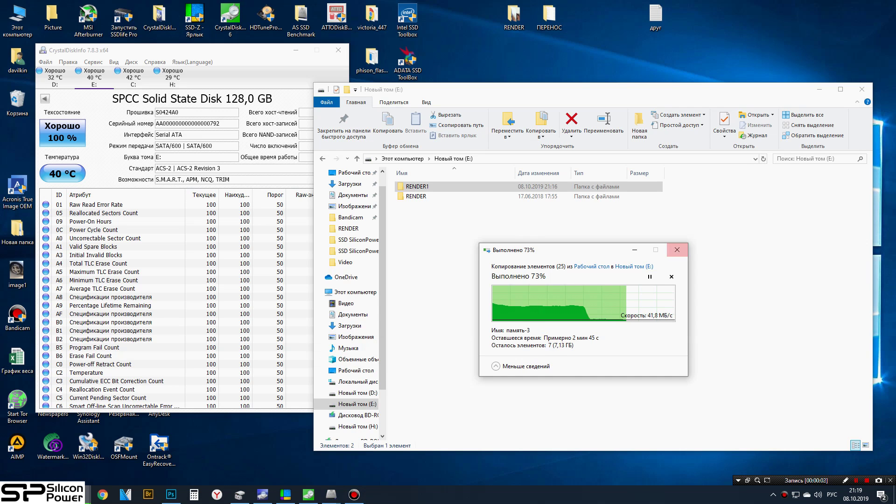
pyautogui.click(676, 250)
pyautogui.click(862, 89)
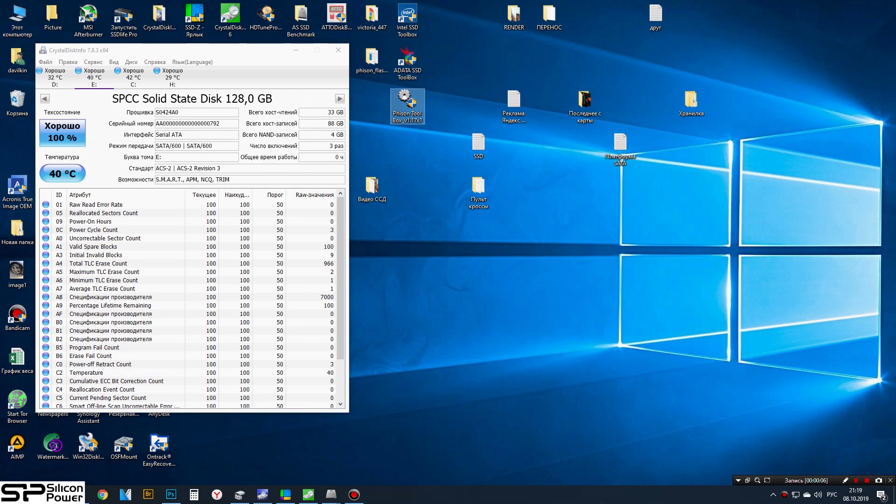
# Launch Phison Tool Box v1.17x1 and close CrystalDiskInfo.
pyautogui.doubleClick(408, 106)
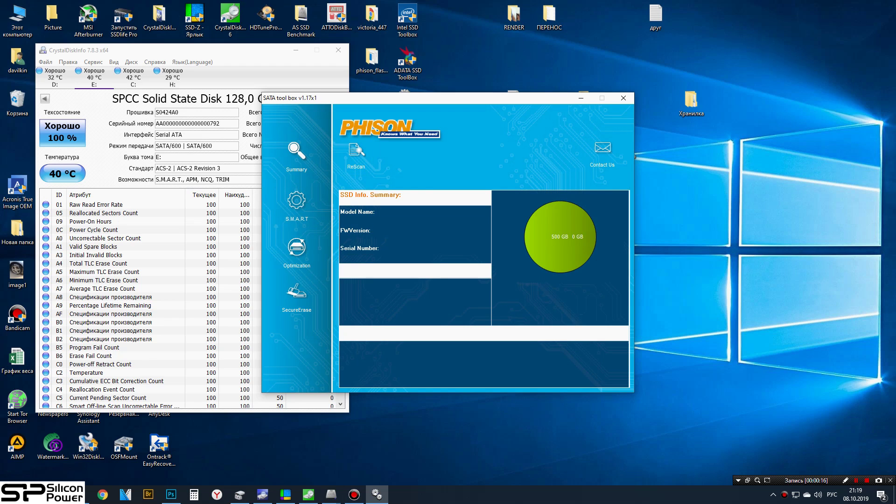
pyautogui.click(338, 50)
# Run the phison_flash_id application from its desktop folder and read the flash ID of drive number 1.
pyautogui.click(372, 58)
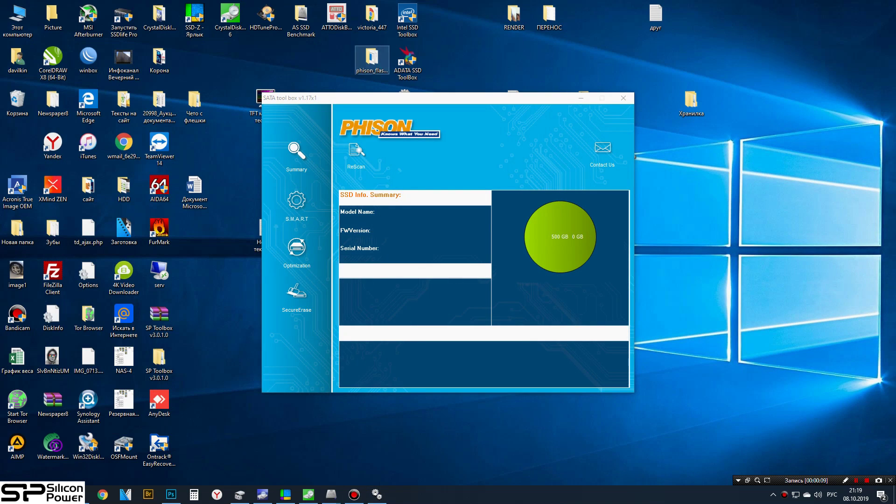
pyautogui.press('Return')
pyautogui.click(114, 104)
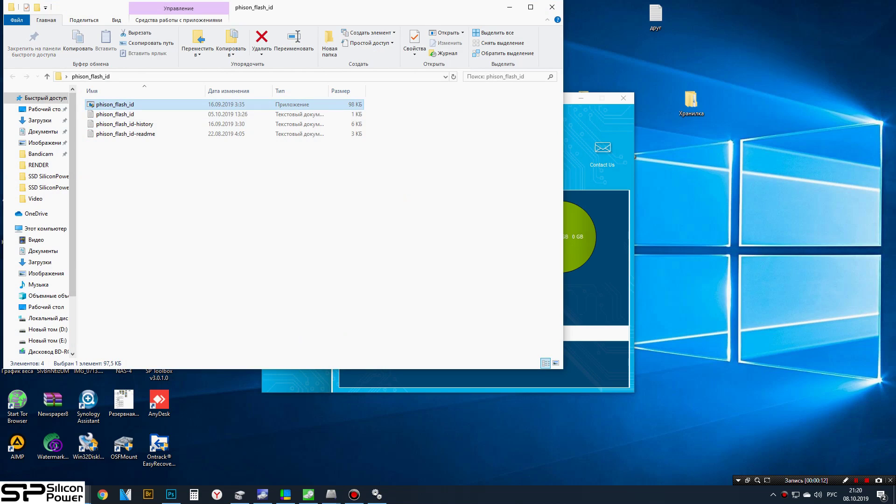
pyautogui.press('Return')
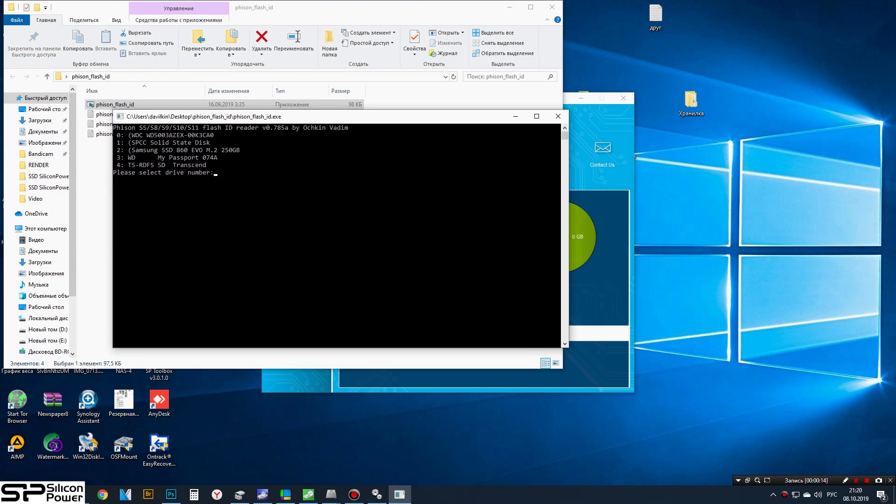
pyautogui.write('1')
pyautogui.press('Return')
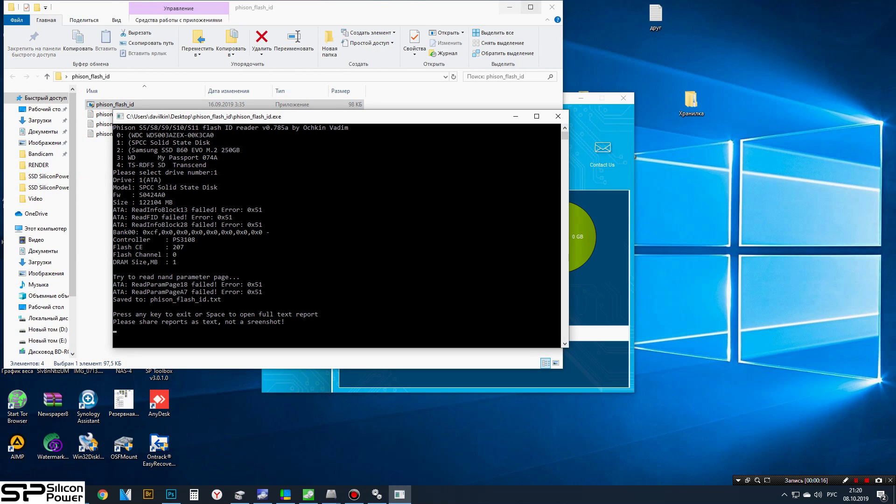